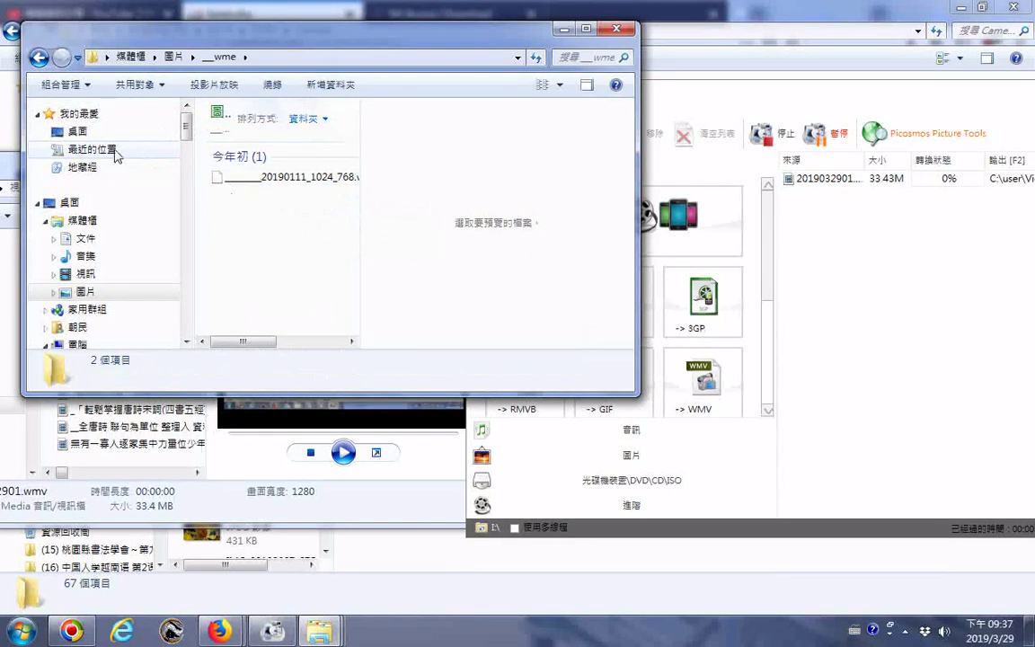
Close the __wme folder window and pause the preview of 2019032901.wmv in the videos folder
click(616, 32)
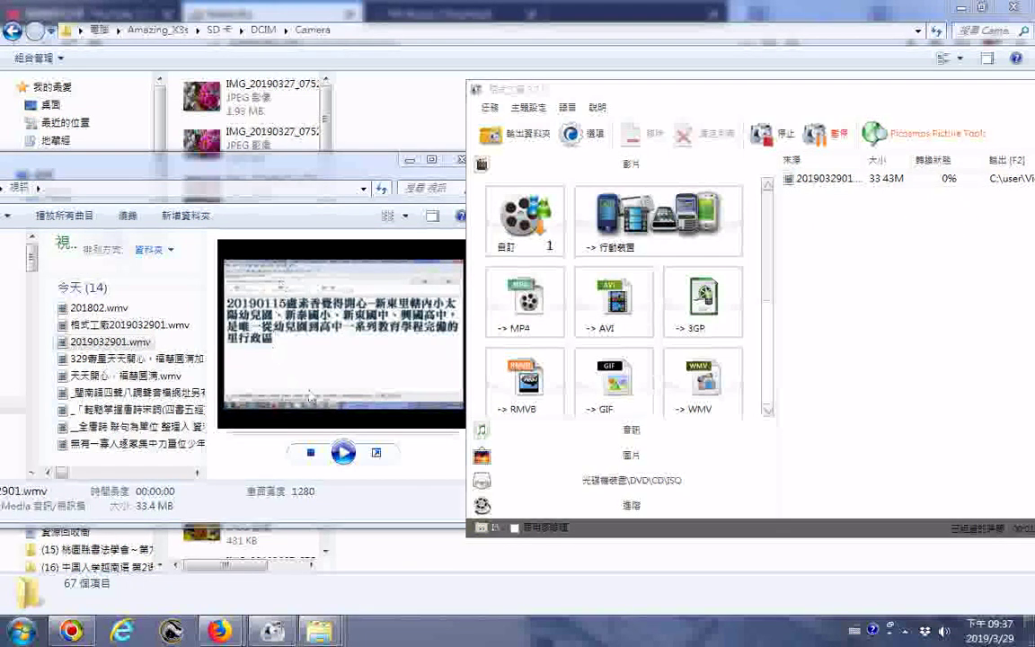
click(314, 352)
click(395, 386)
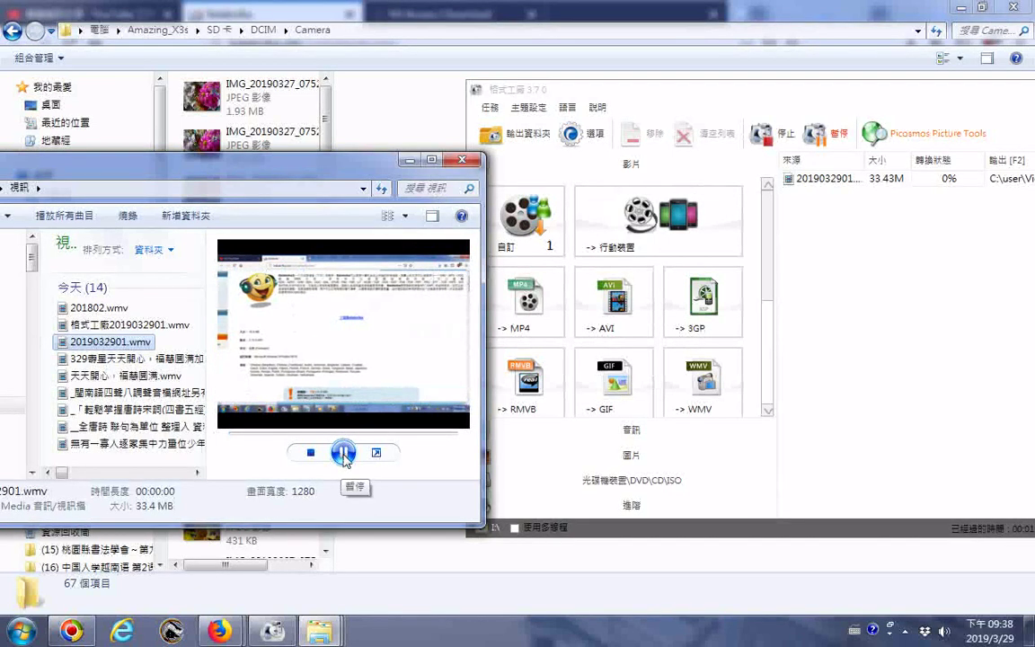
click(344, 454)
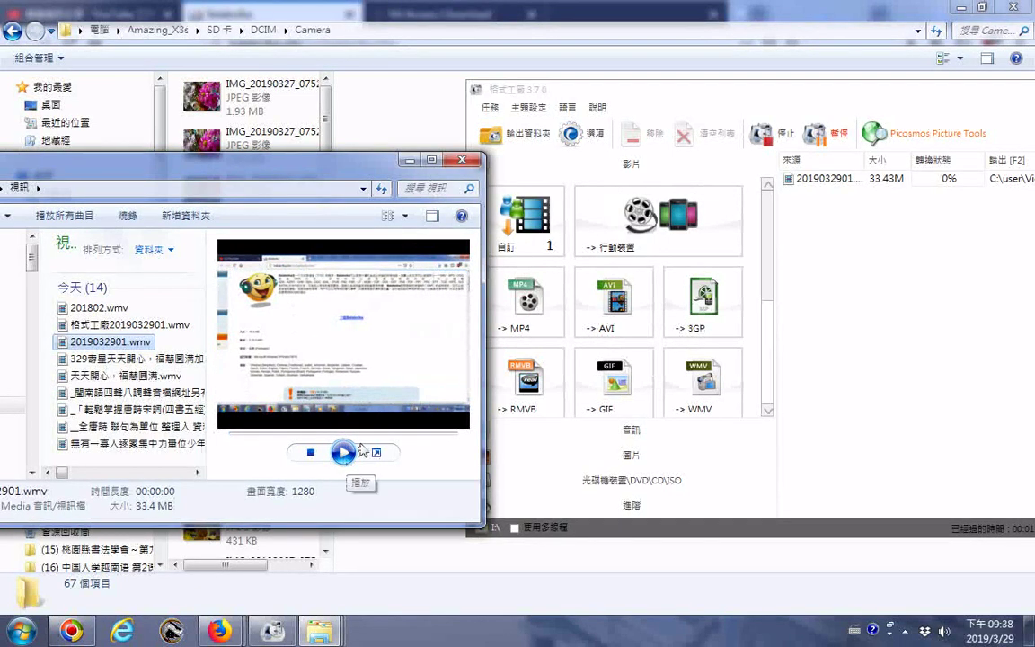
Launch NVDA, dismiss its startup dialogs and allow NV Access to collect usage data
click(20, 631)
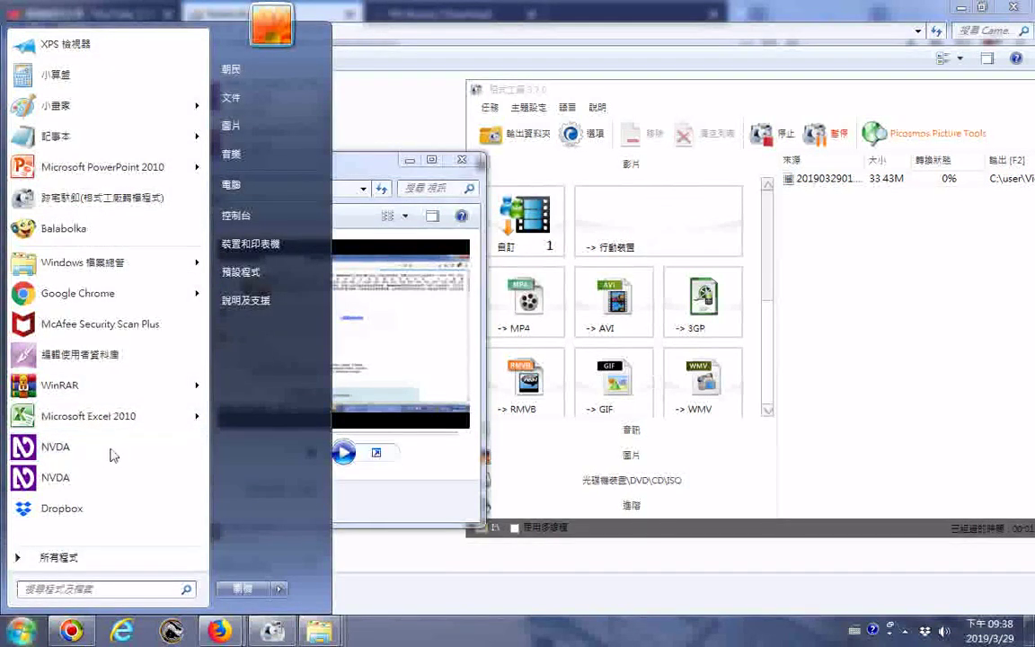
click(108, 450)
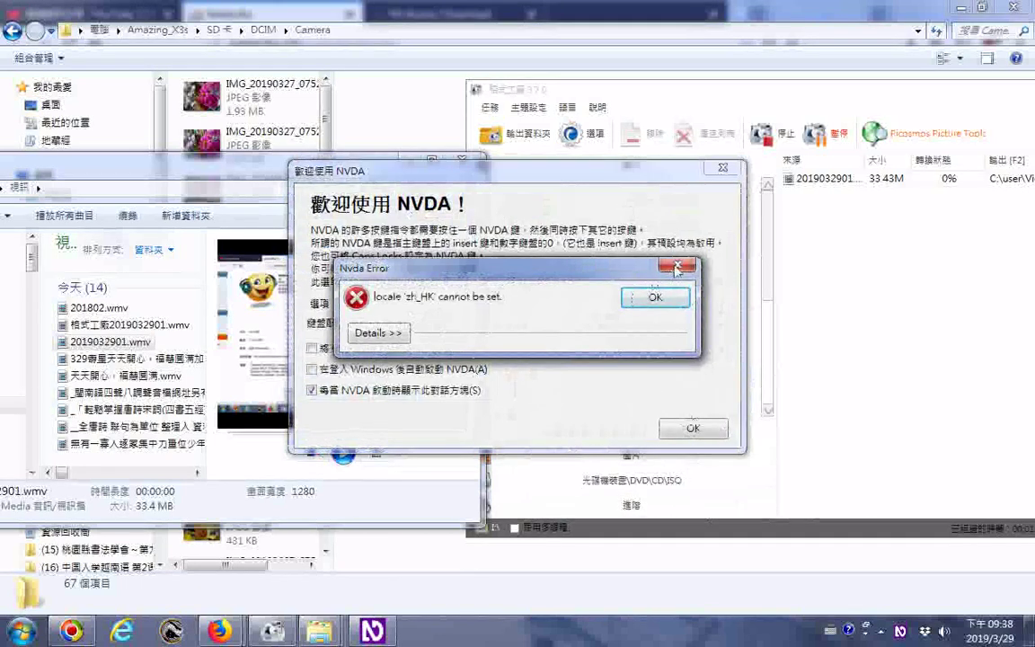
click(679, 268)
key(Return)
click(20, 632)
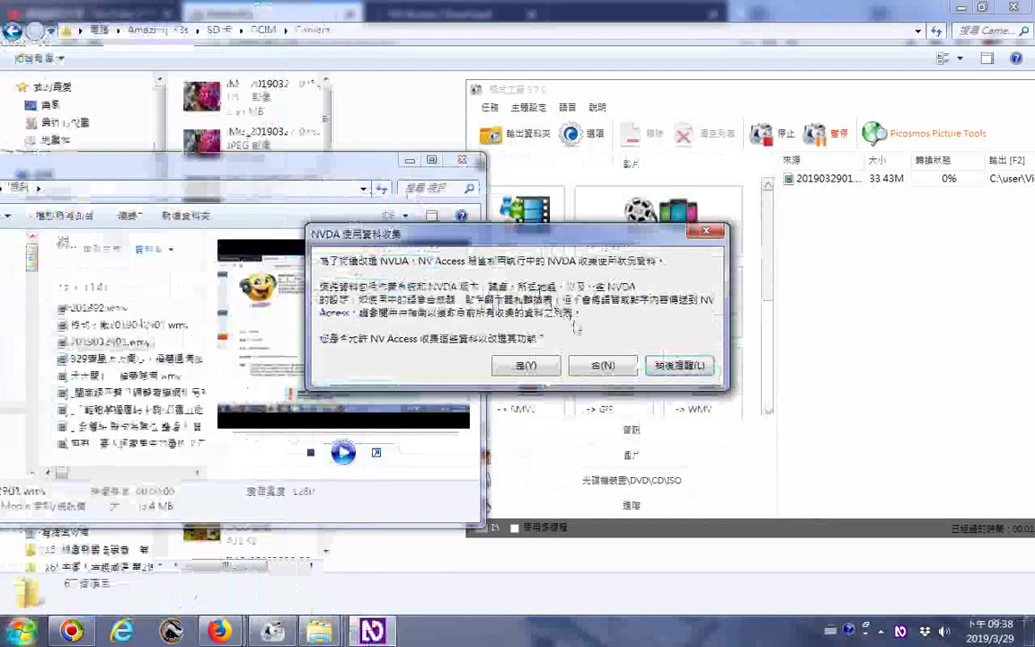
click(542, 372)
Launch NVDA from its second shortcut, examine the startup error's details and close the welcome dialog
click(12, 636)
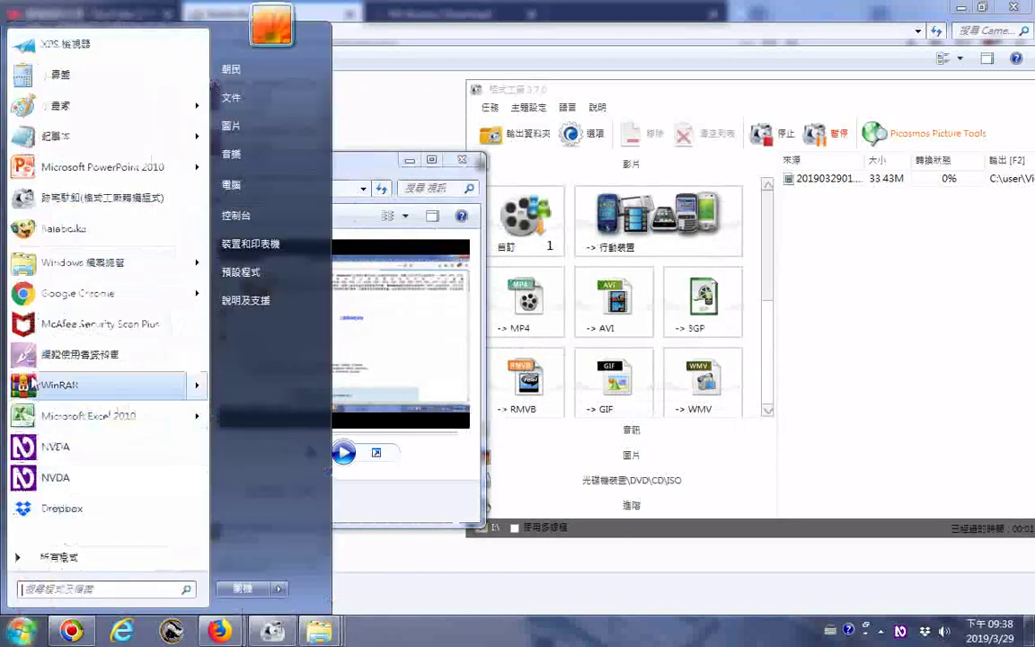
click(66, 477)
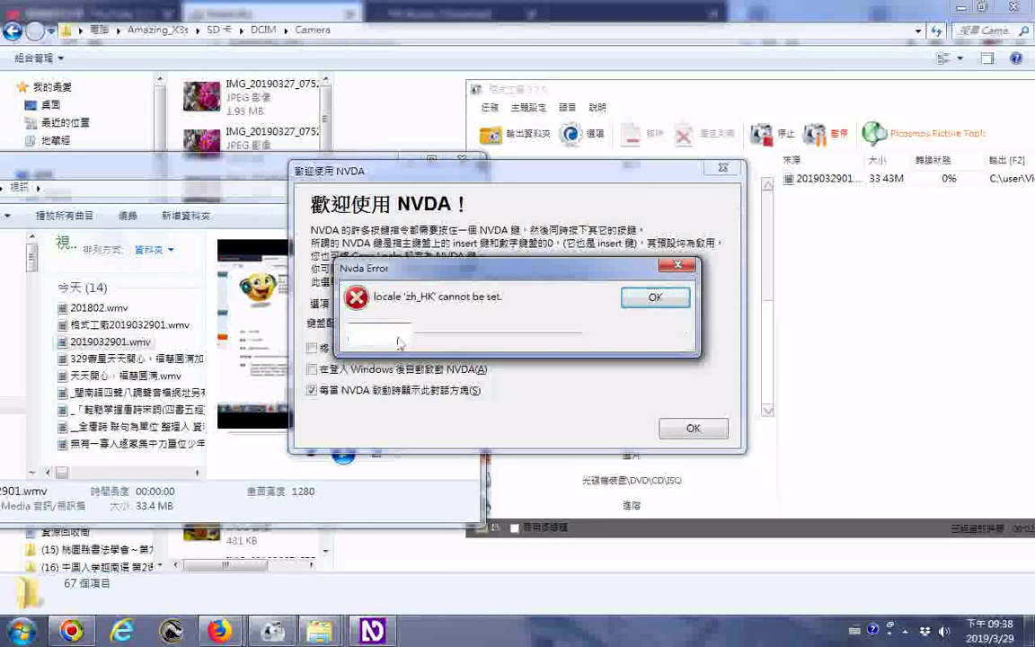
click(395, 336)
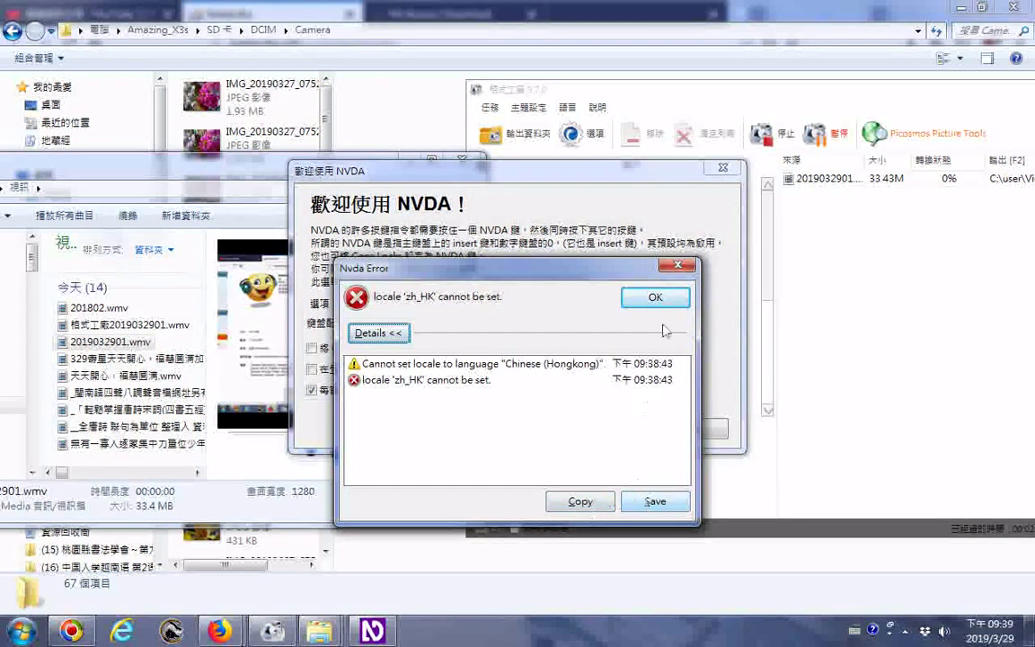
click(676, 266)
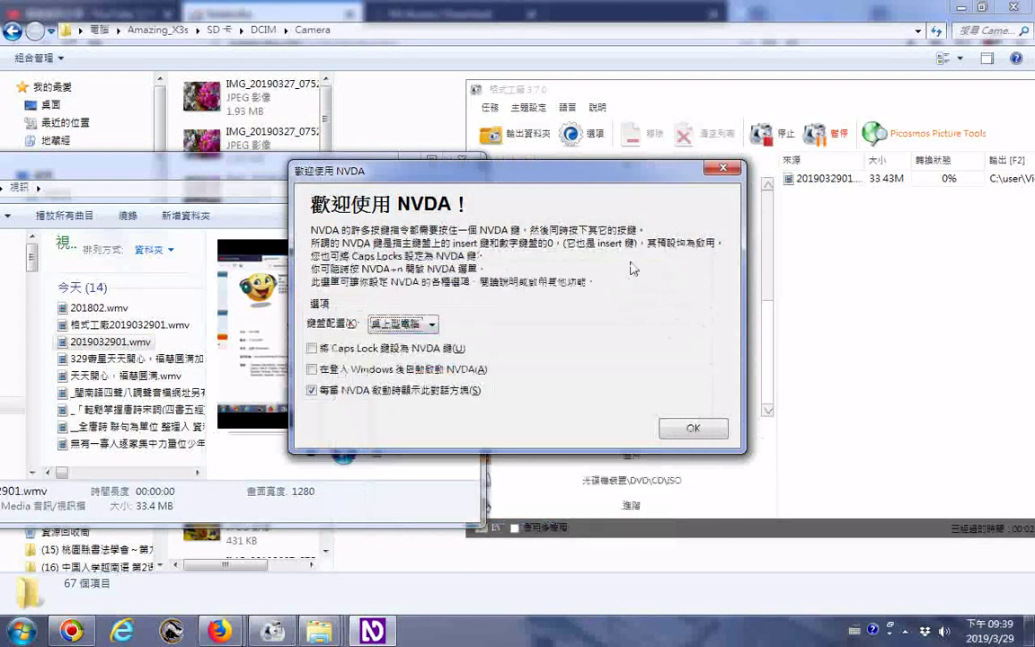
click(694, 429)
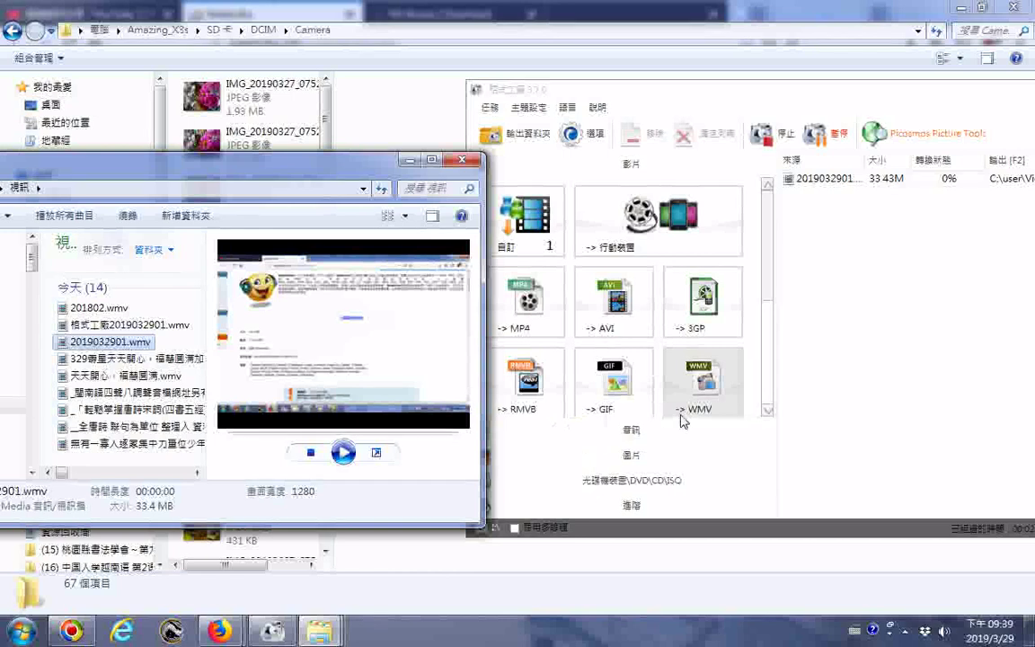
Start NVDA once more from the second shortcut and dismiss the locale error
click(22, 633)
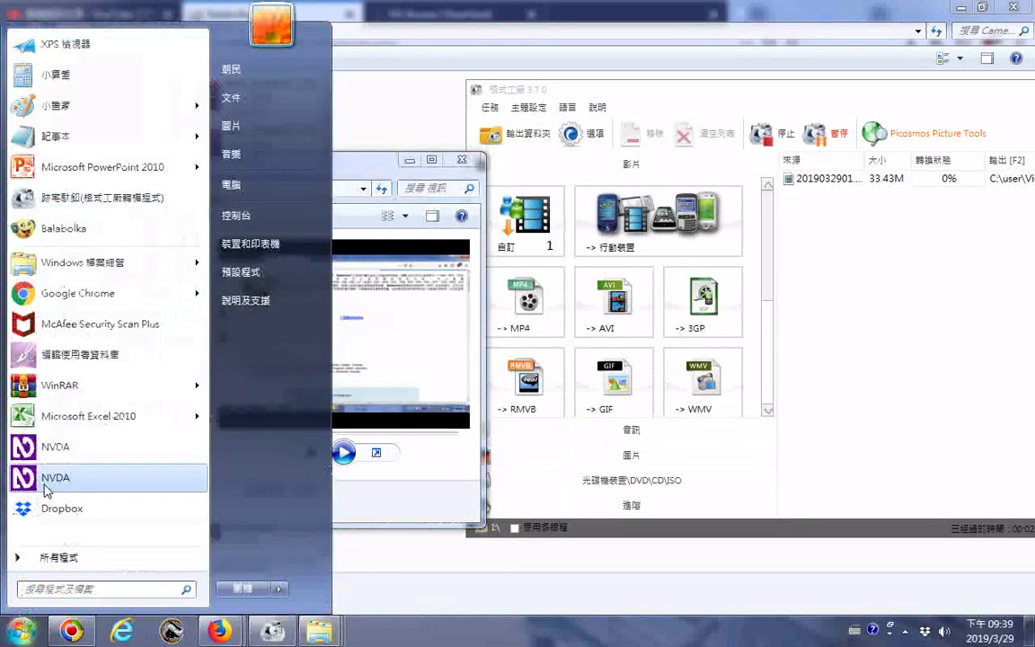
click(47, 481)
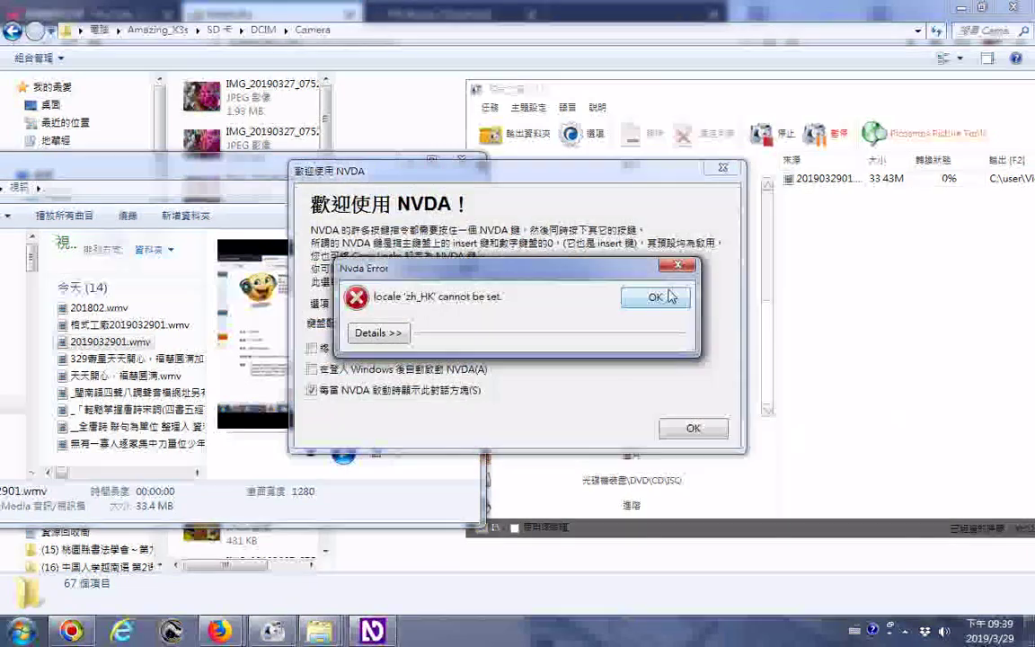
click(669, 300)
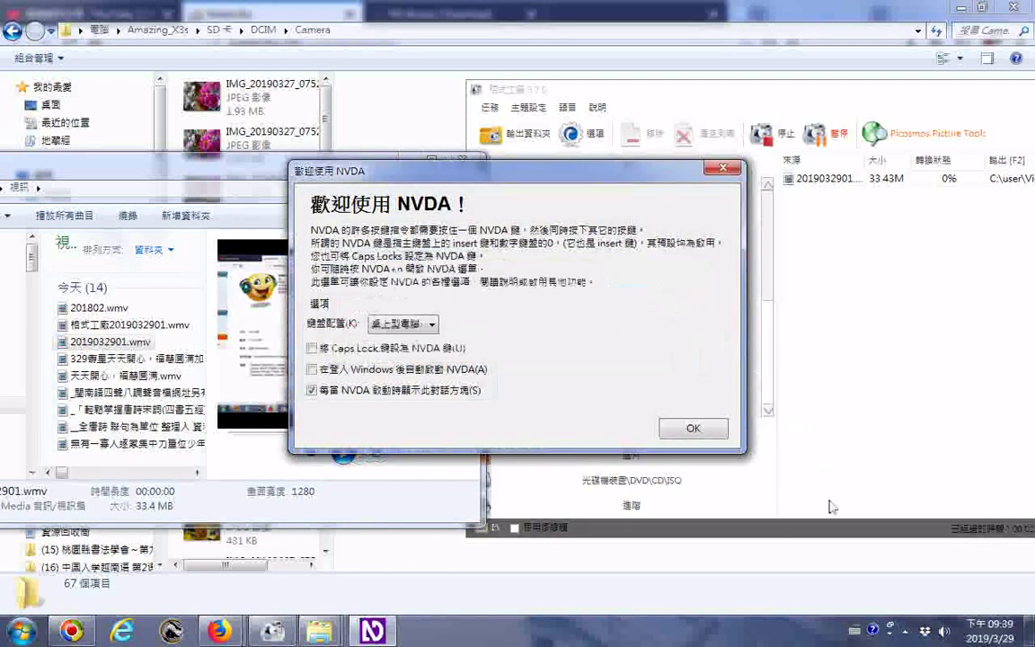
Open NVDA's settings and set the interface language to 印度文, hi
click(906, 632)
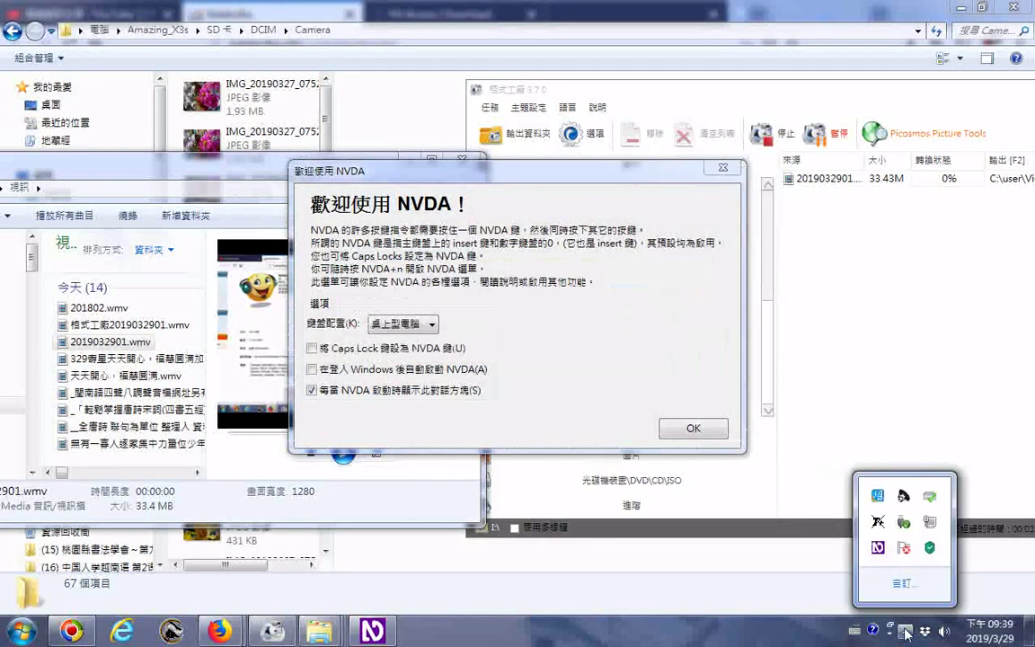
right_click(878, 549)
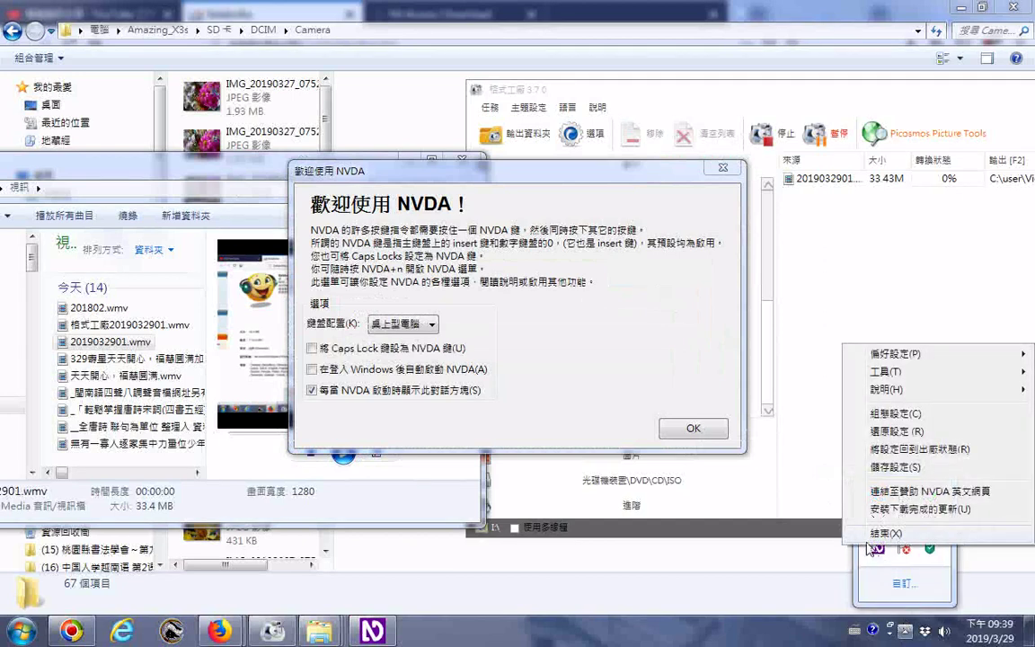
mouse_move(885, 354)
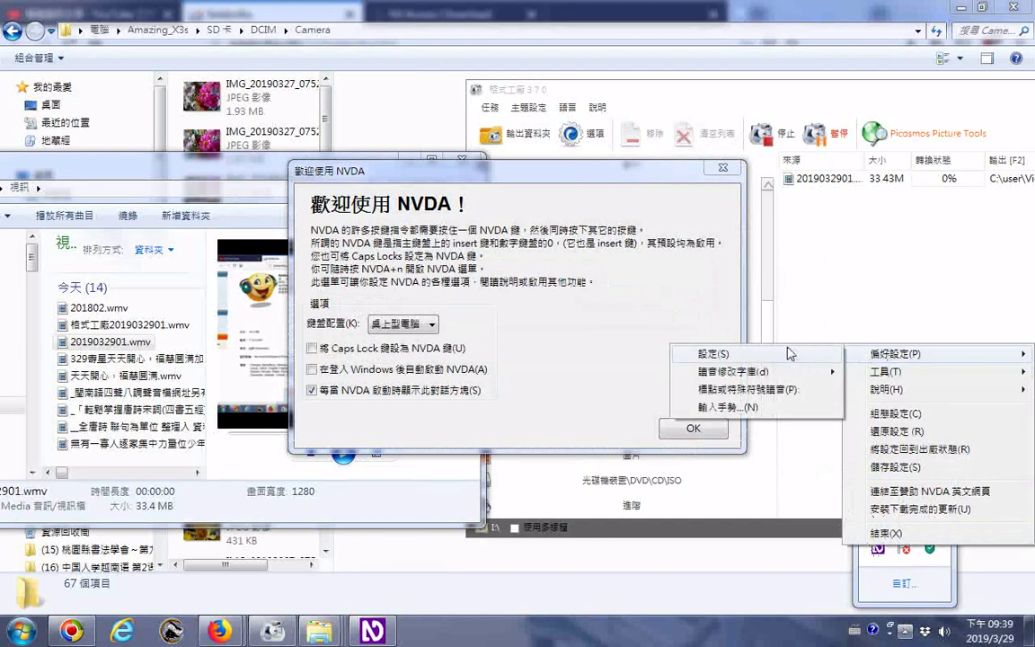
click(789, 353)
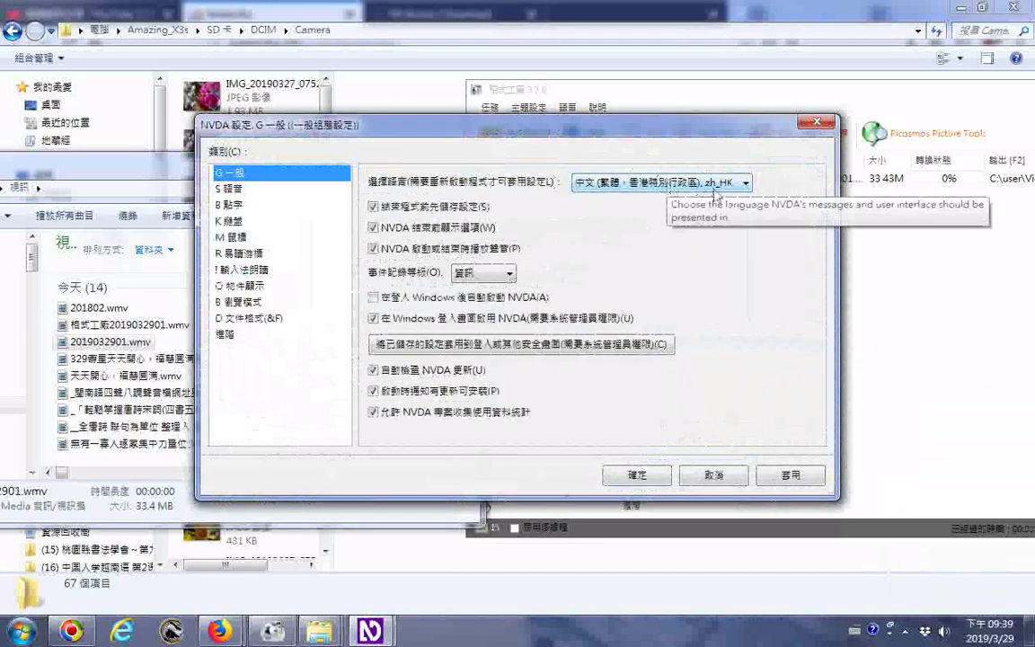
click(744, 184)
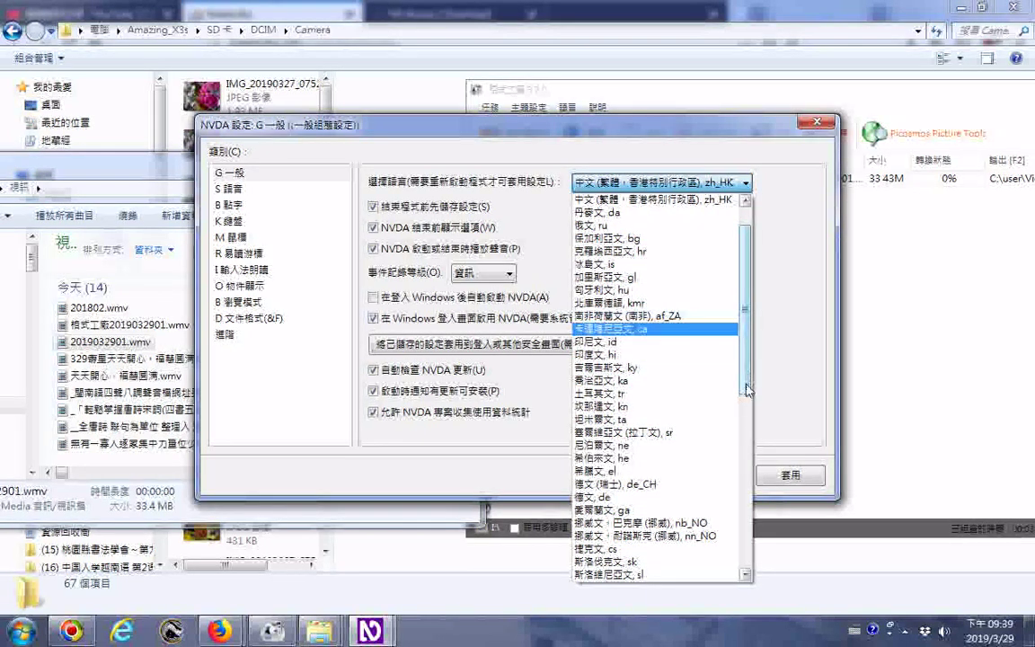
click(632, 355)
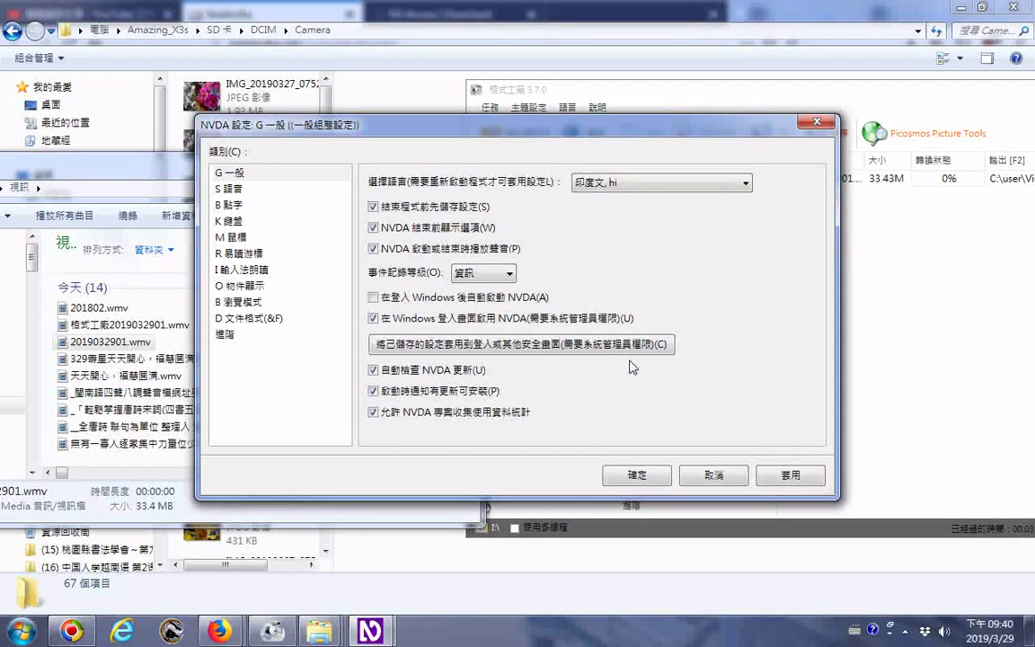
Check the speech settings, and look through the available interface languages in the general settings without changing the selection
click(216, 188)
key(Tab)
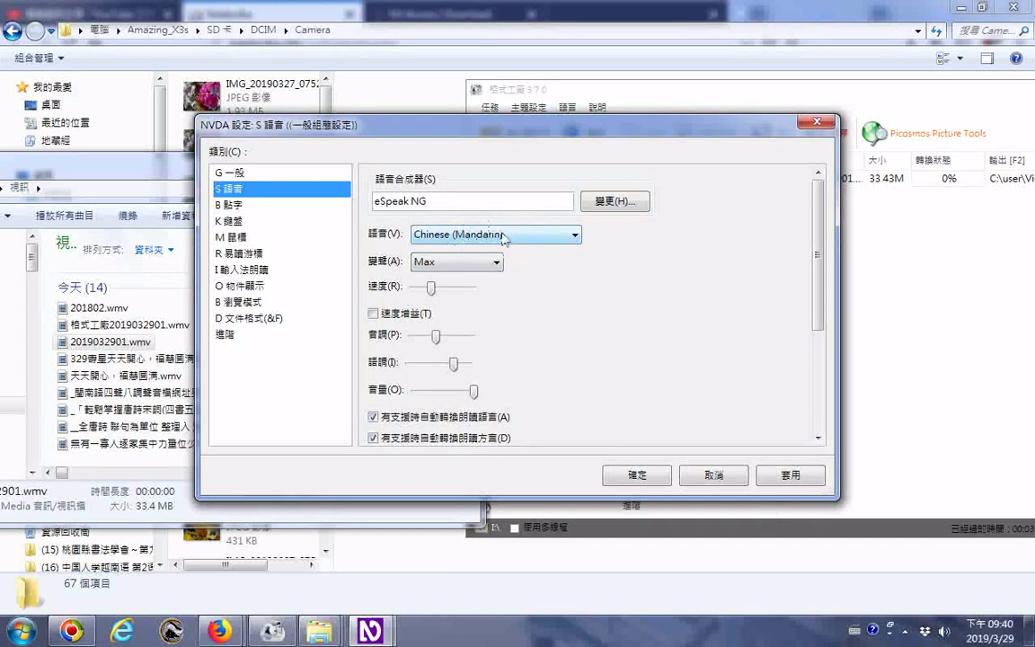
click(240, 175)
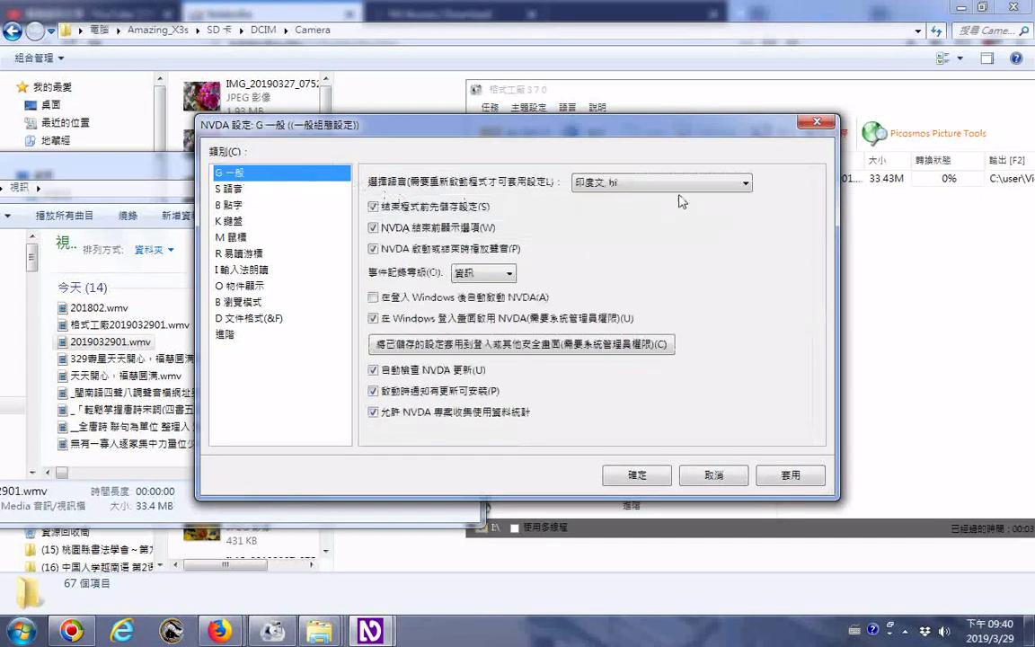
click(738, 184)
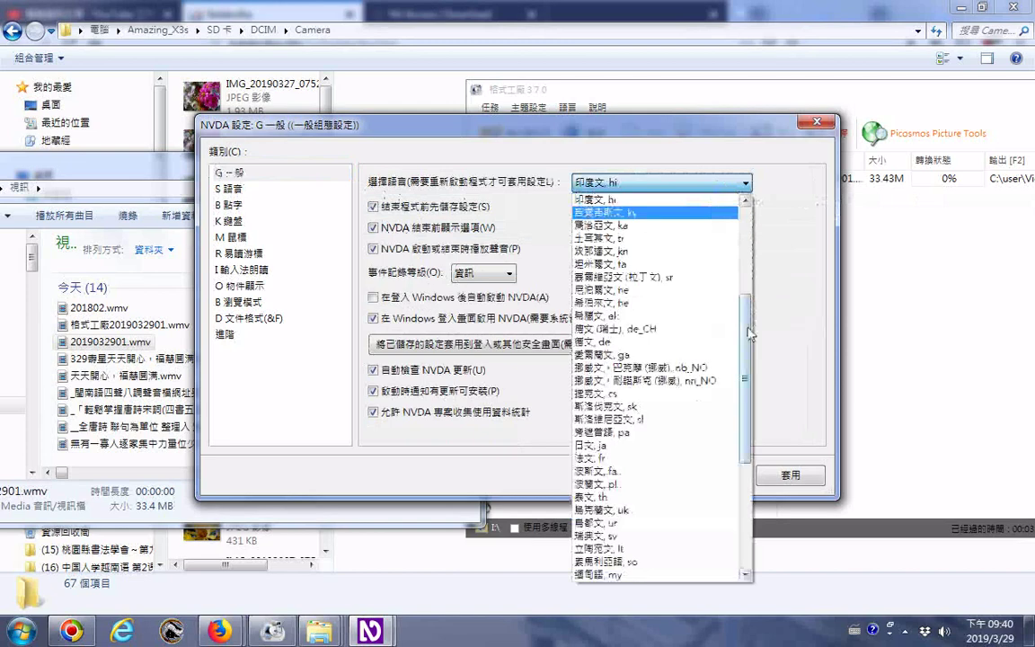
scroll(751, 333, up, 5)
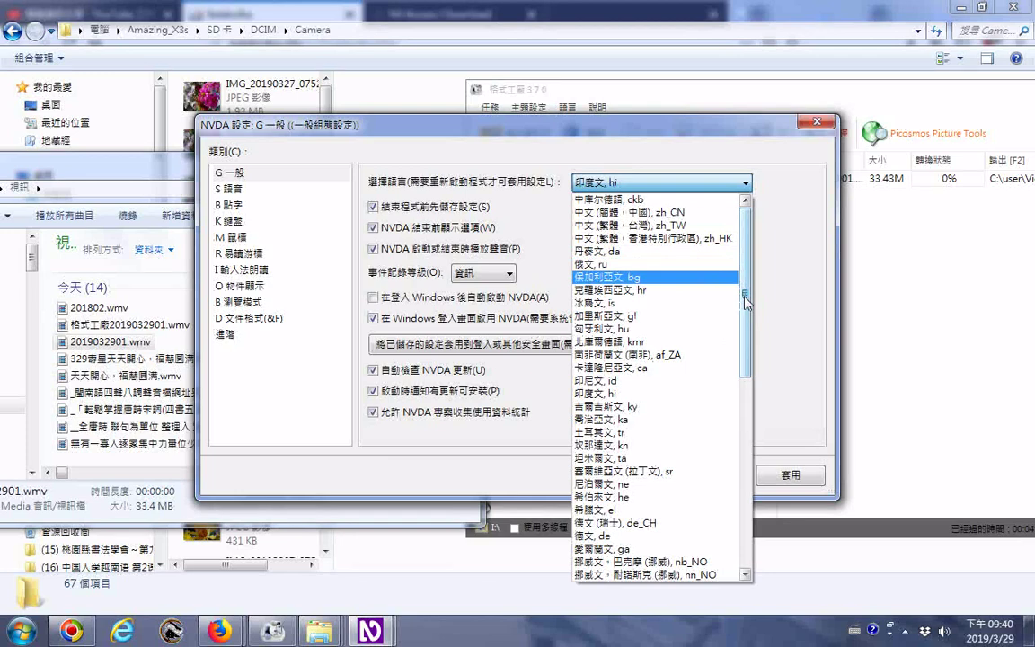
drag(745, 303, 735, 447)
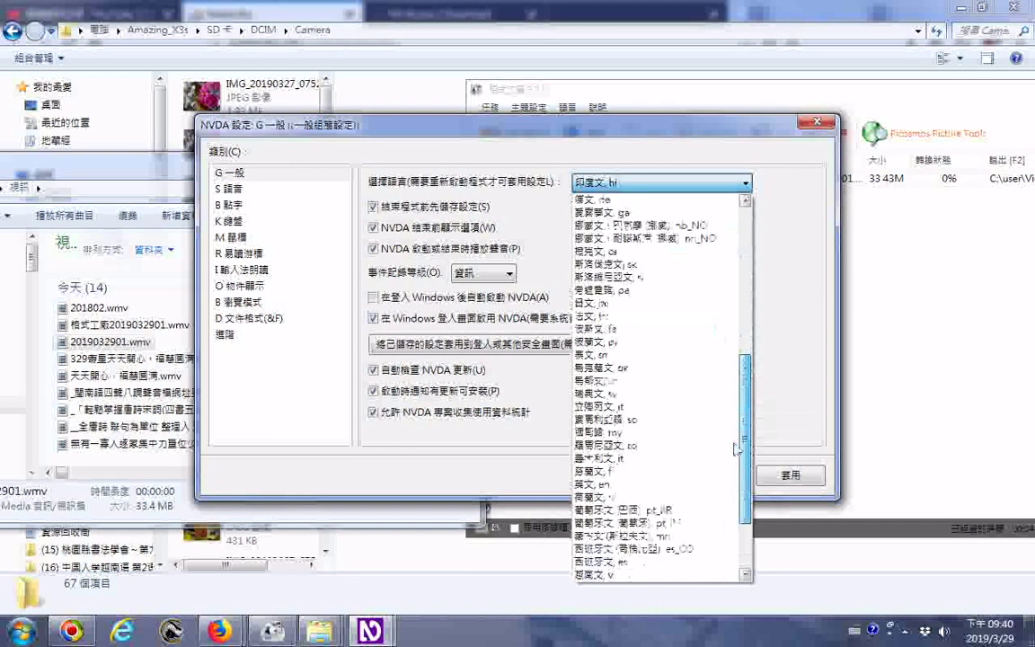
scroll(732, 488, down, 1)
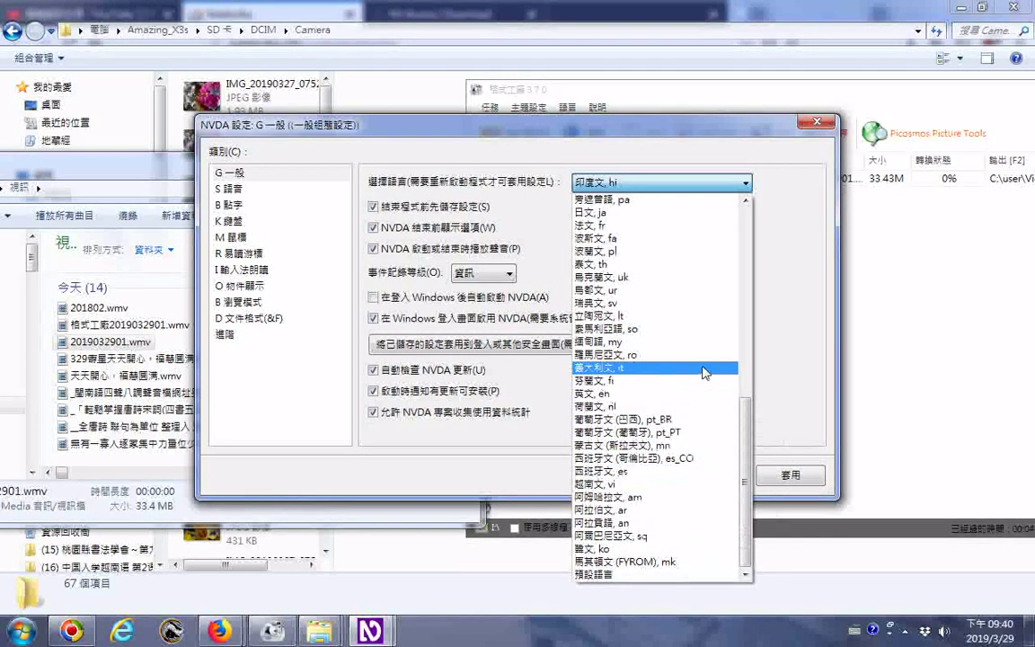
click(743, 344)
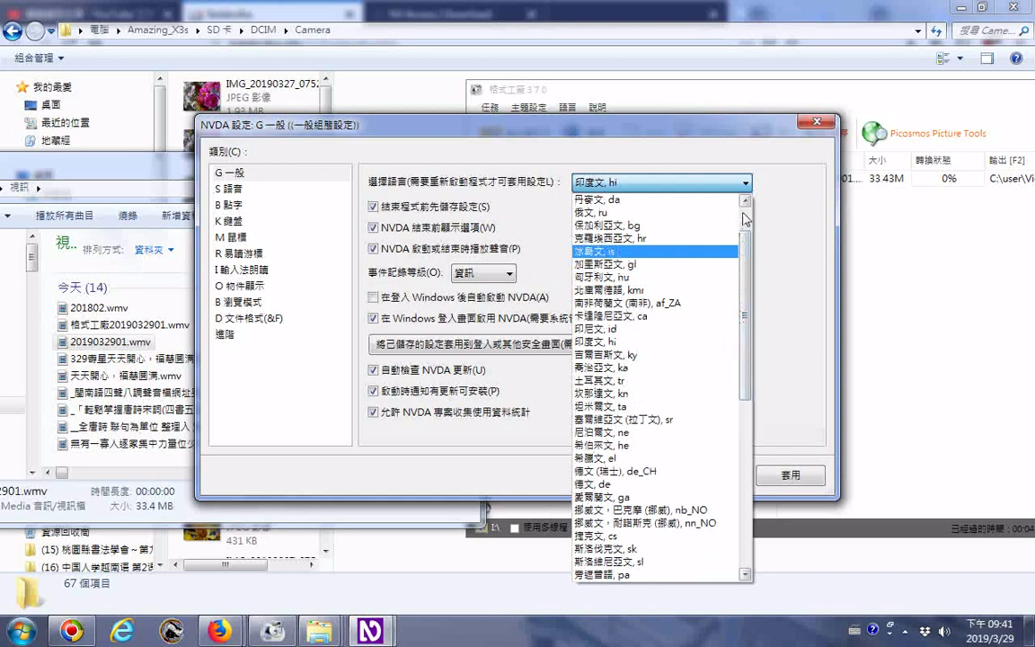
scroll(744, 218, up, 2)
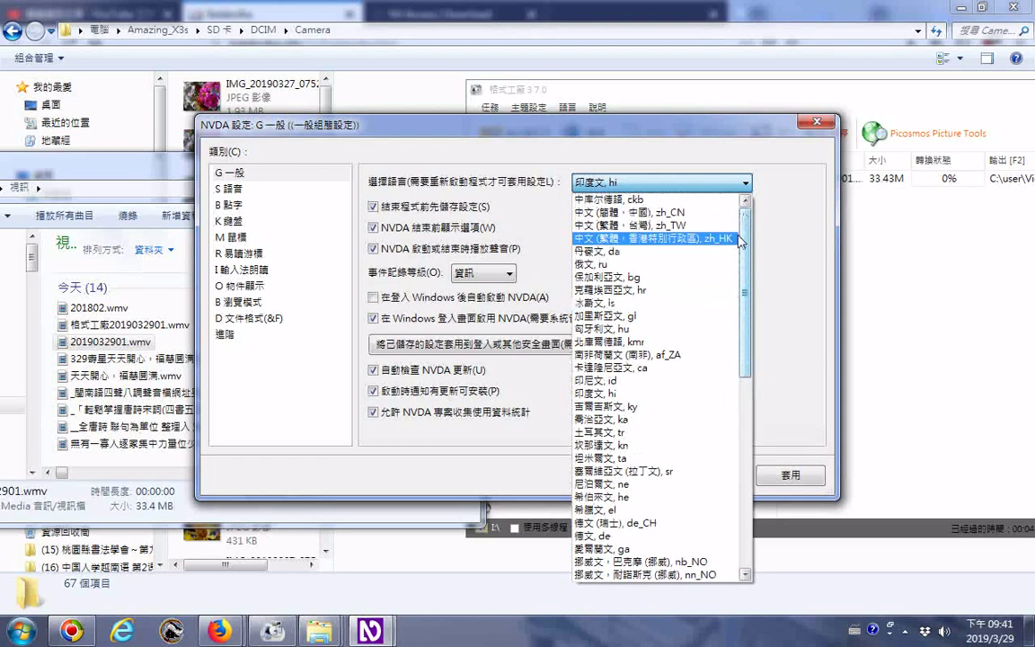
click(503, 457)
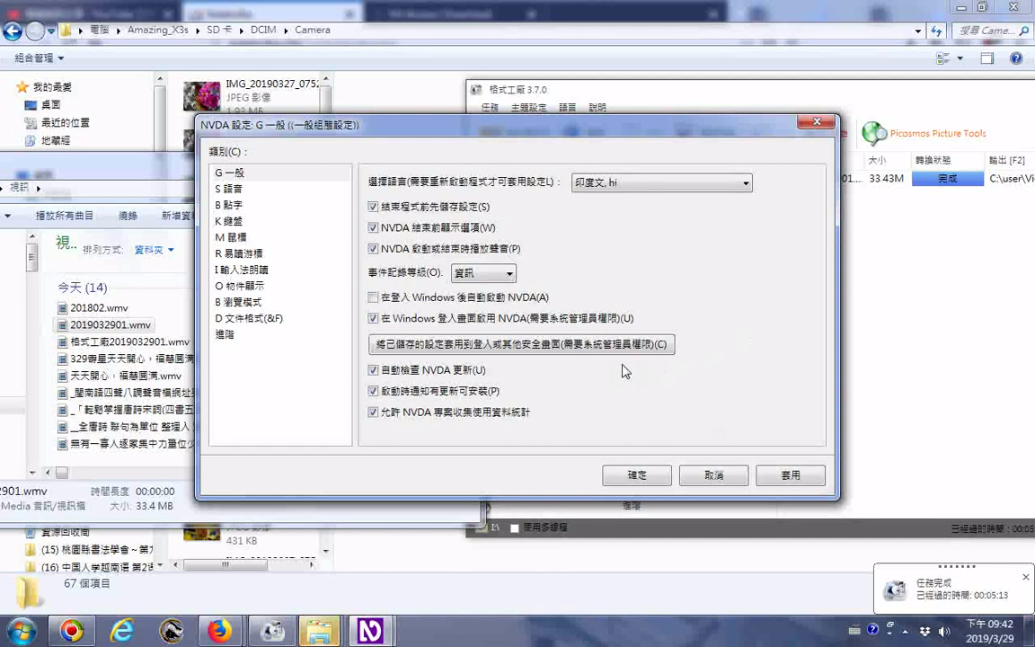
Change the speech synthesizer to Microsoft Speech API version 5, keeping Realtek Digital Output as the output device
click(232, 206)
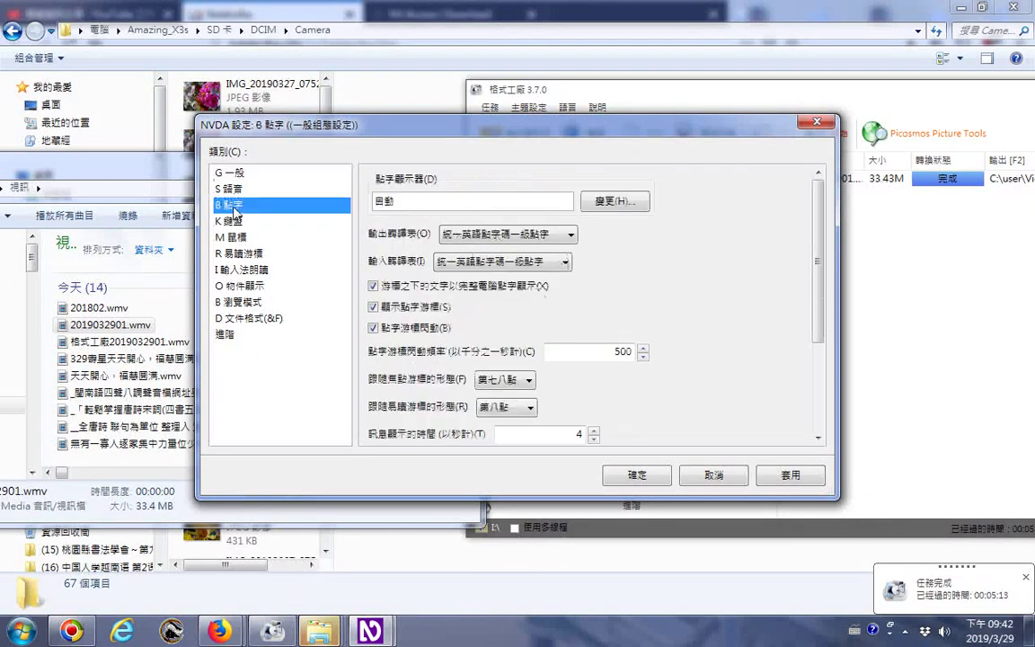
click(212, 188)
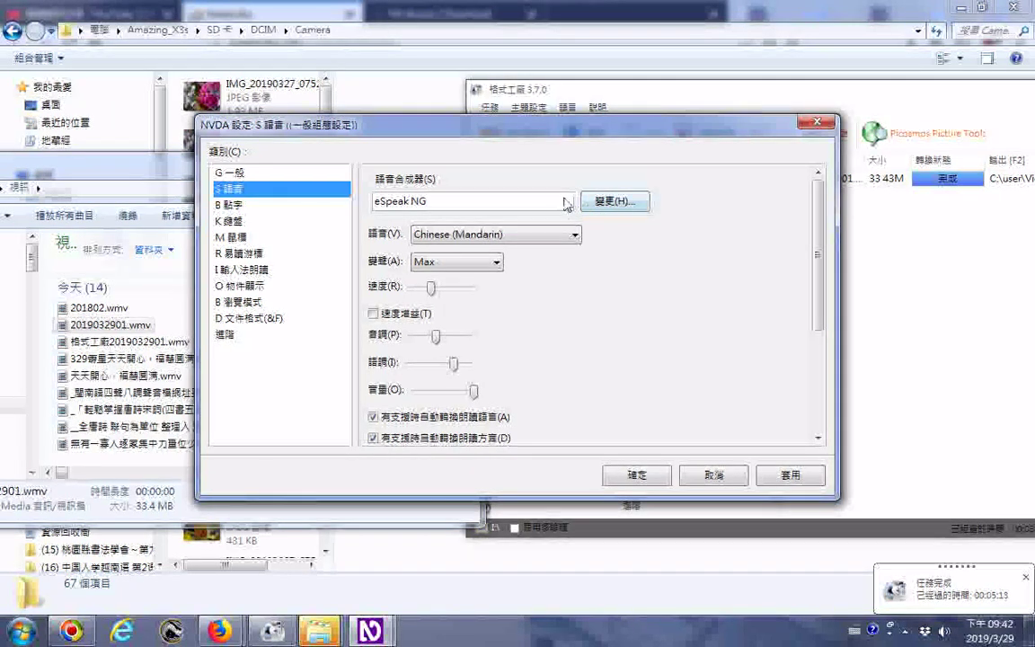
click(605, 206)
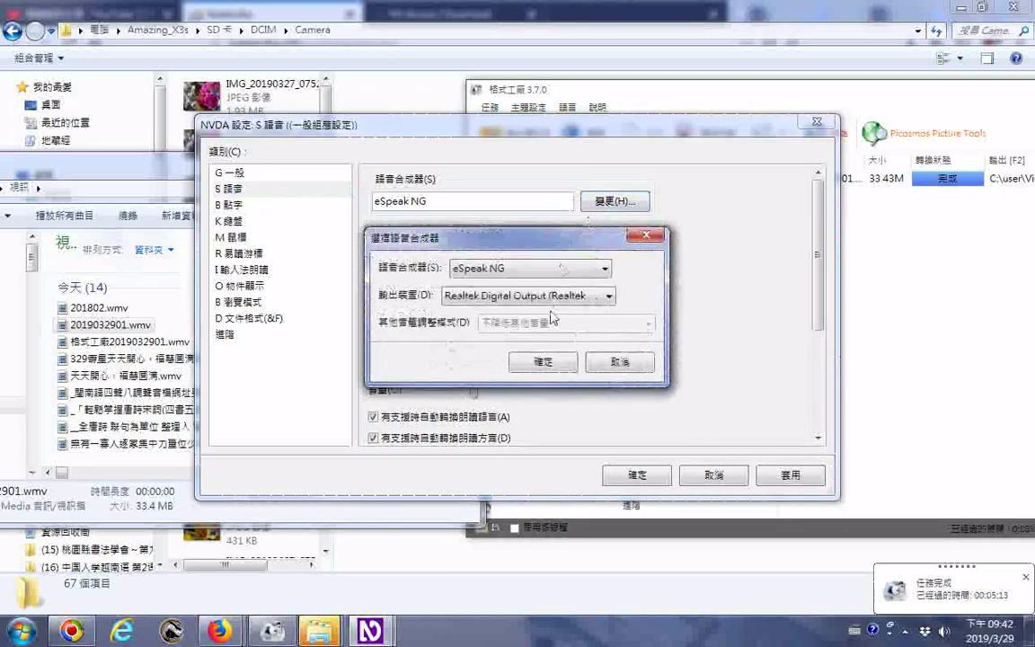
click(591, 273)
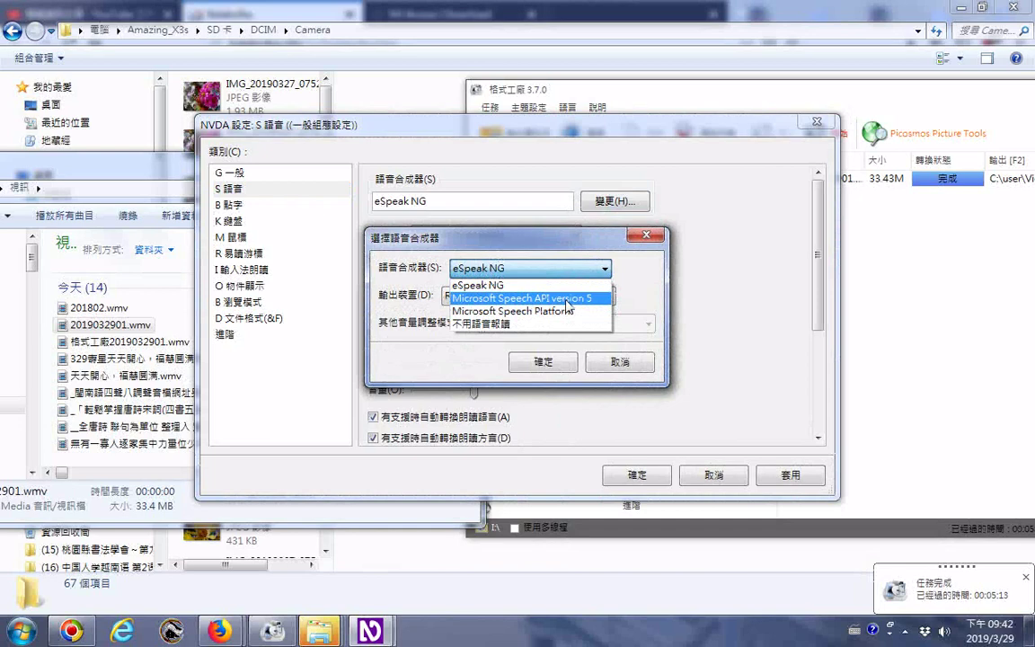
click(566, 300)
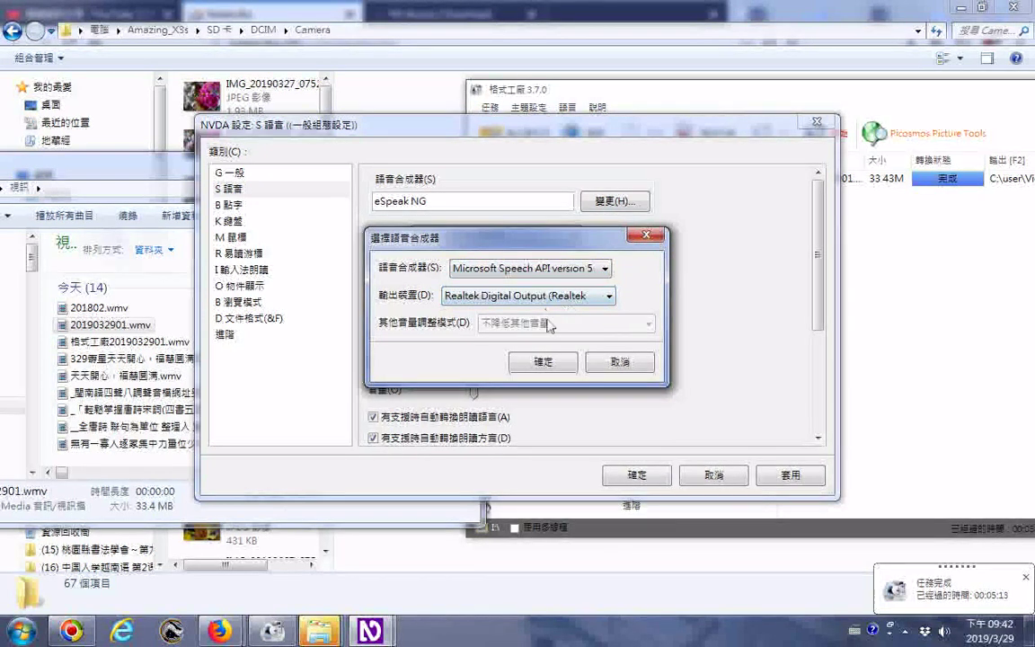
click(610, 296)
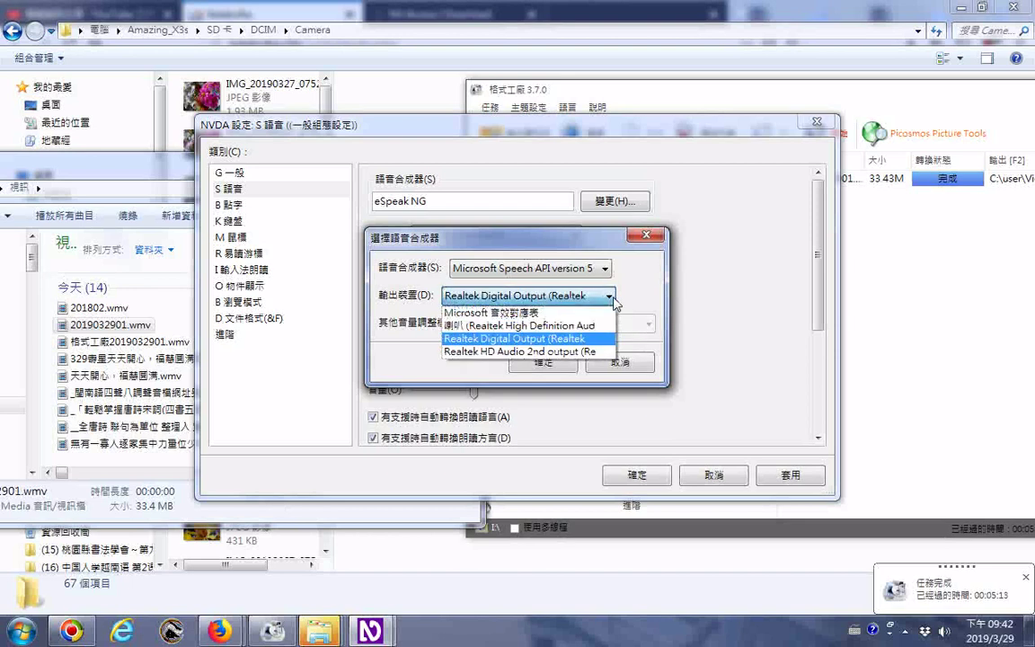
click(615, 302)
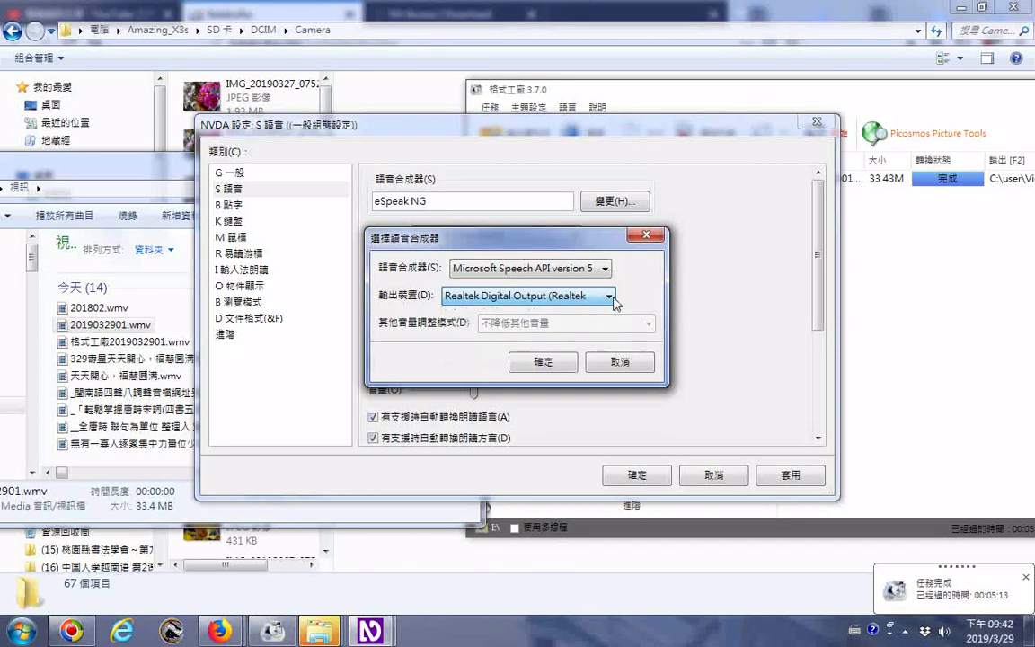
click(547, 364)
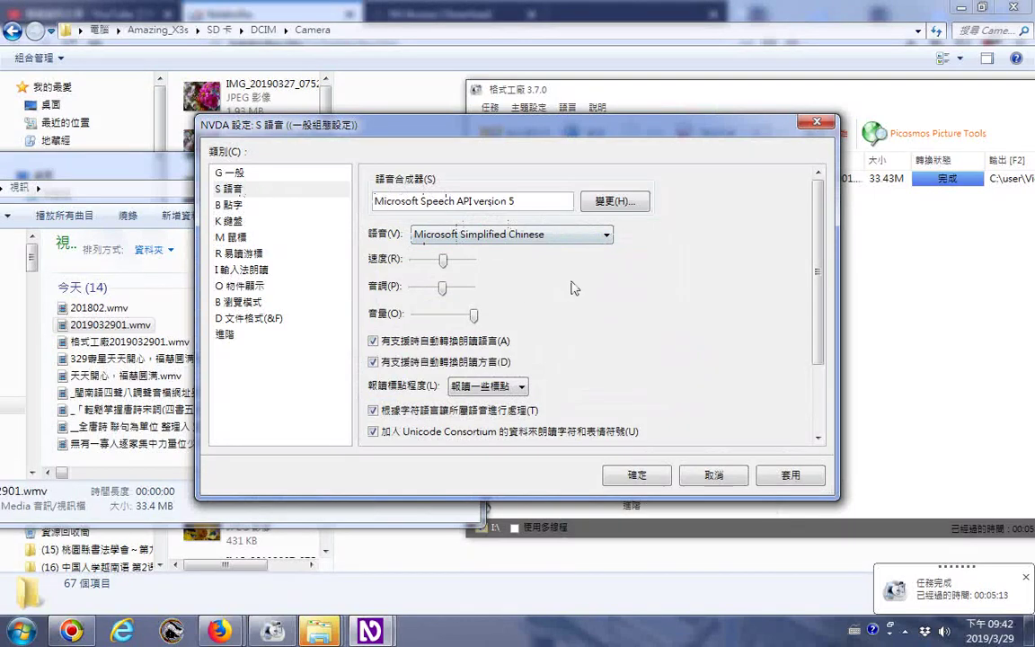
Set the speech voice to Ekho Ngangien and apply the settings with an immediate NVDA restart
click(605, 236)
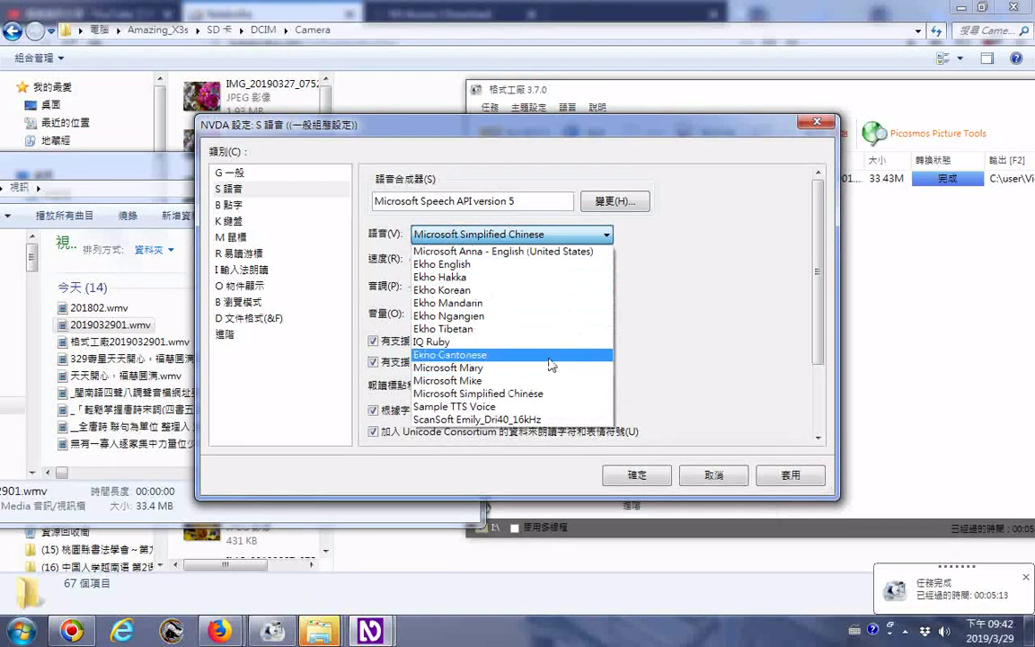
click(528, 318)
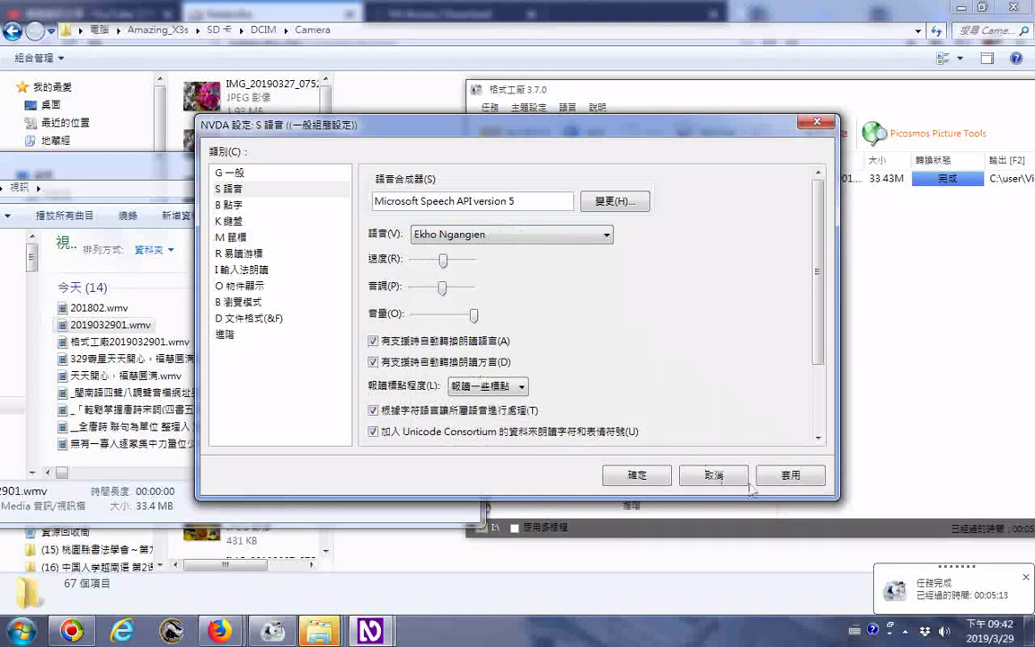
click(791, 475)
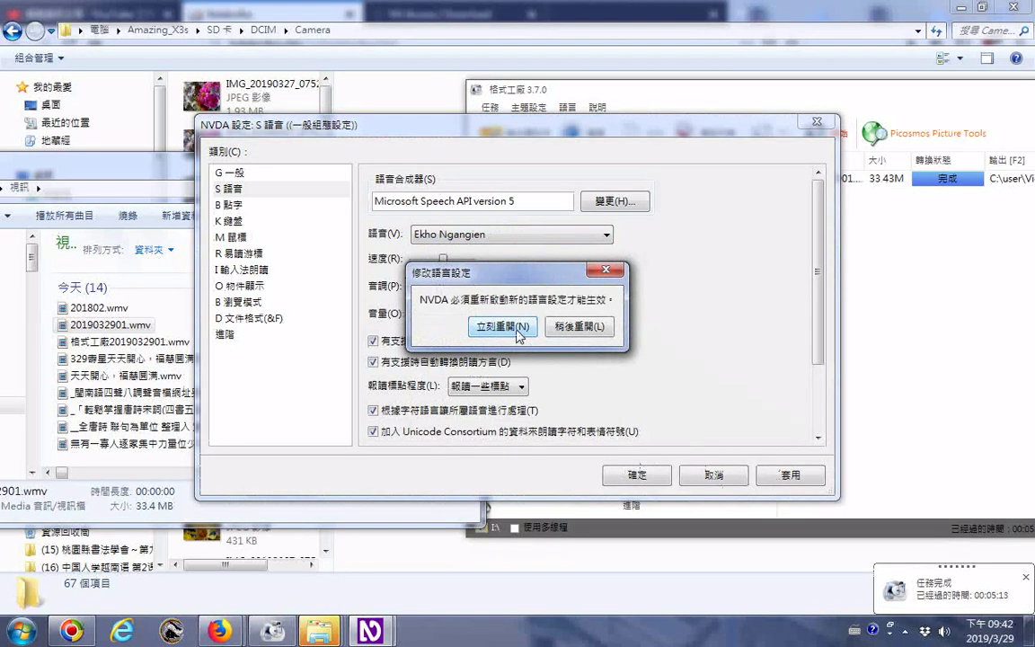
click(518, 328)
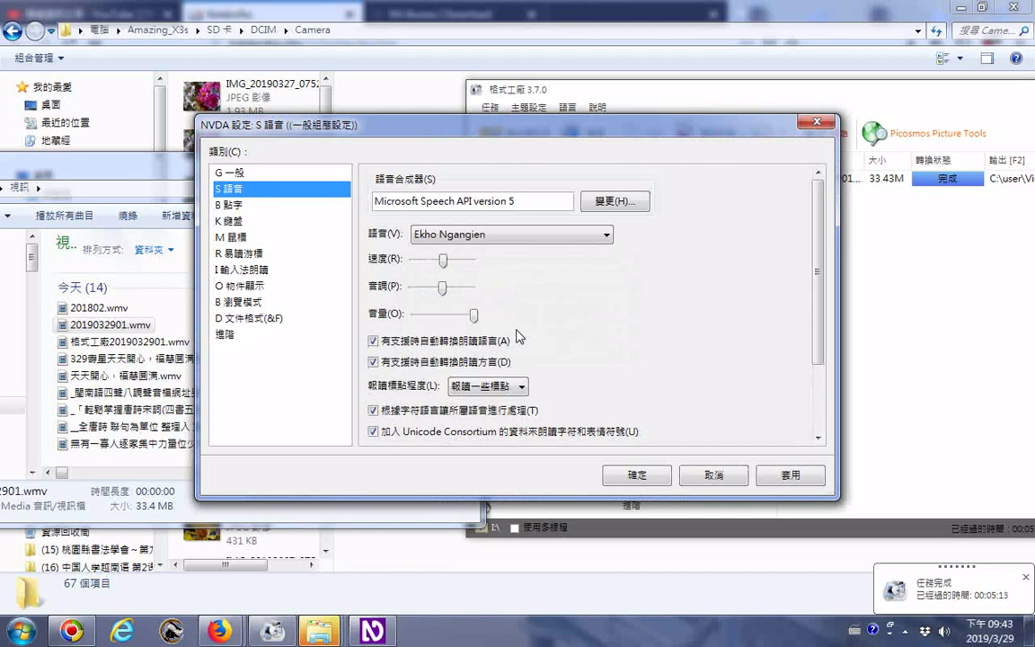
key(Return)
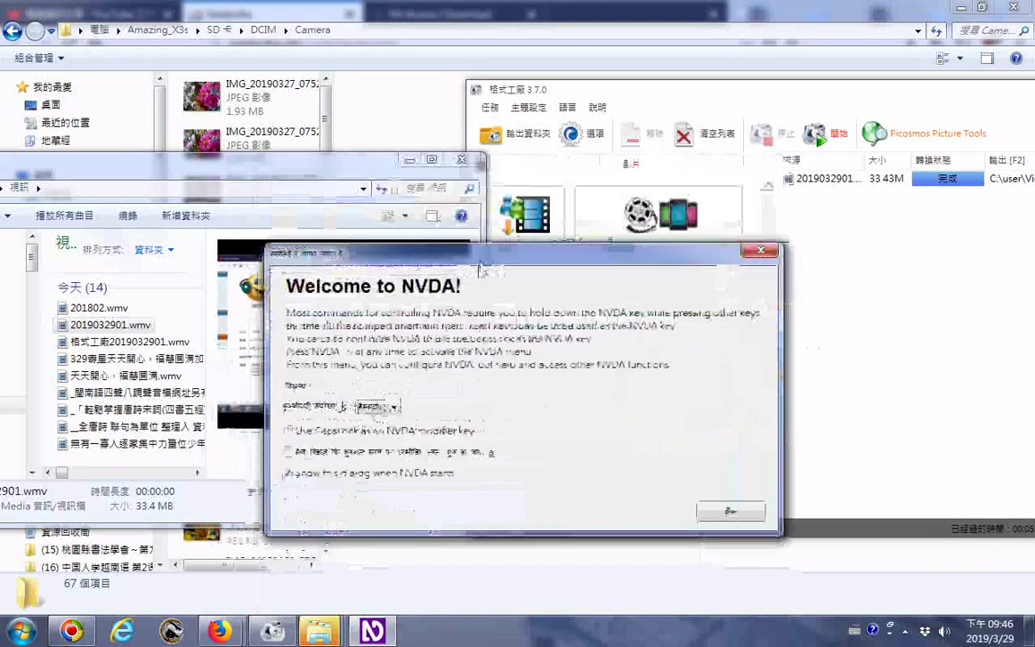
Check the keyboard layout choices in the NVDA welcome dialog without changing them, and confirm the dialog
click(393, 409)
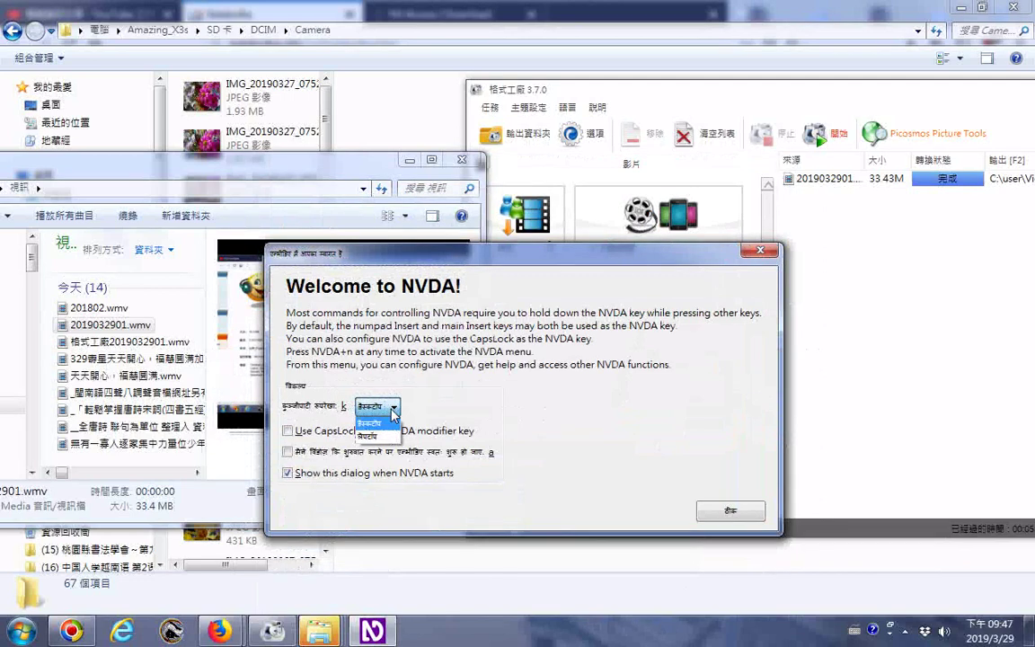
click(393, 412)
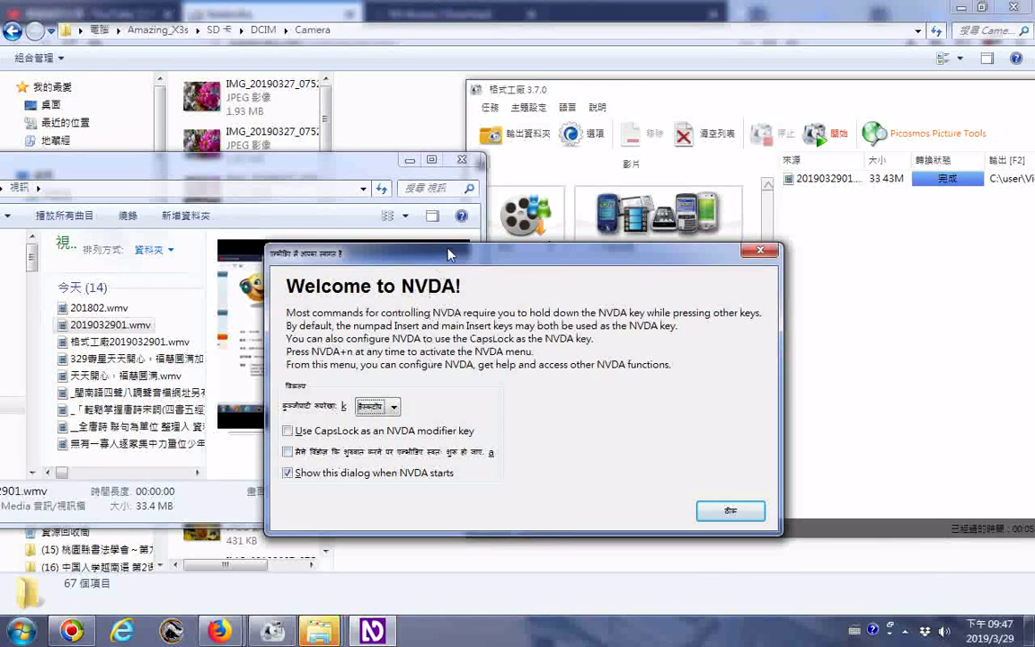
drag(449, 255, 531, 252)
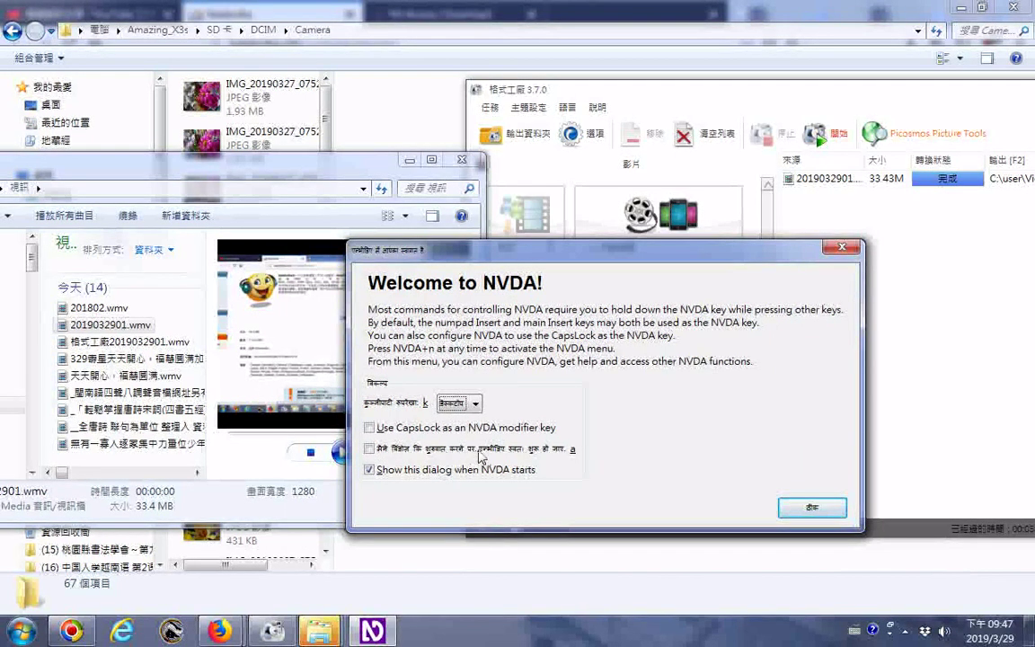
click(821, 512)
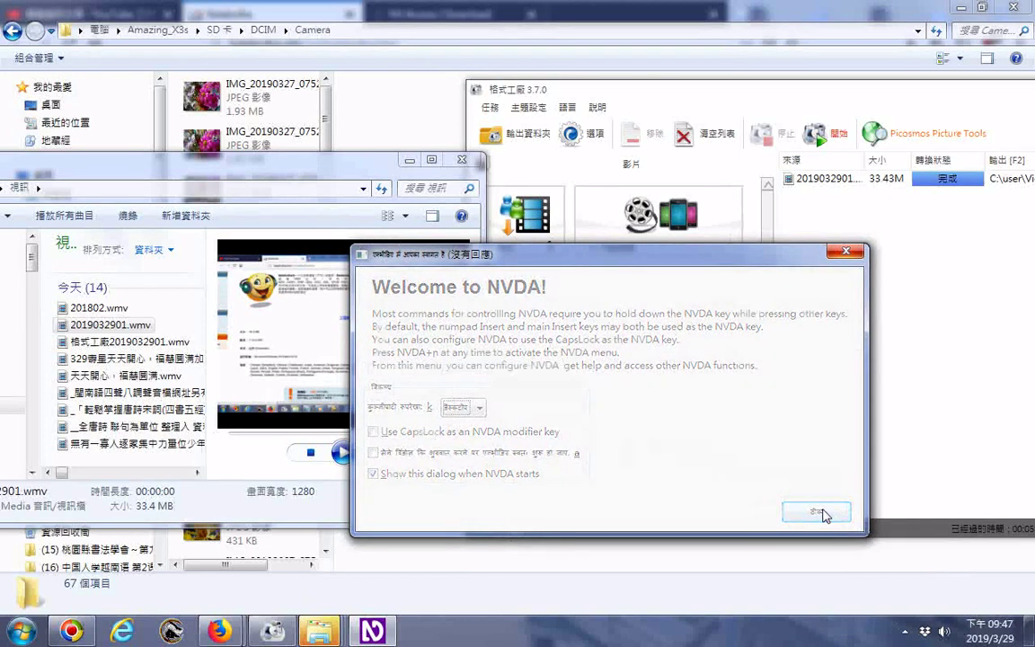